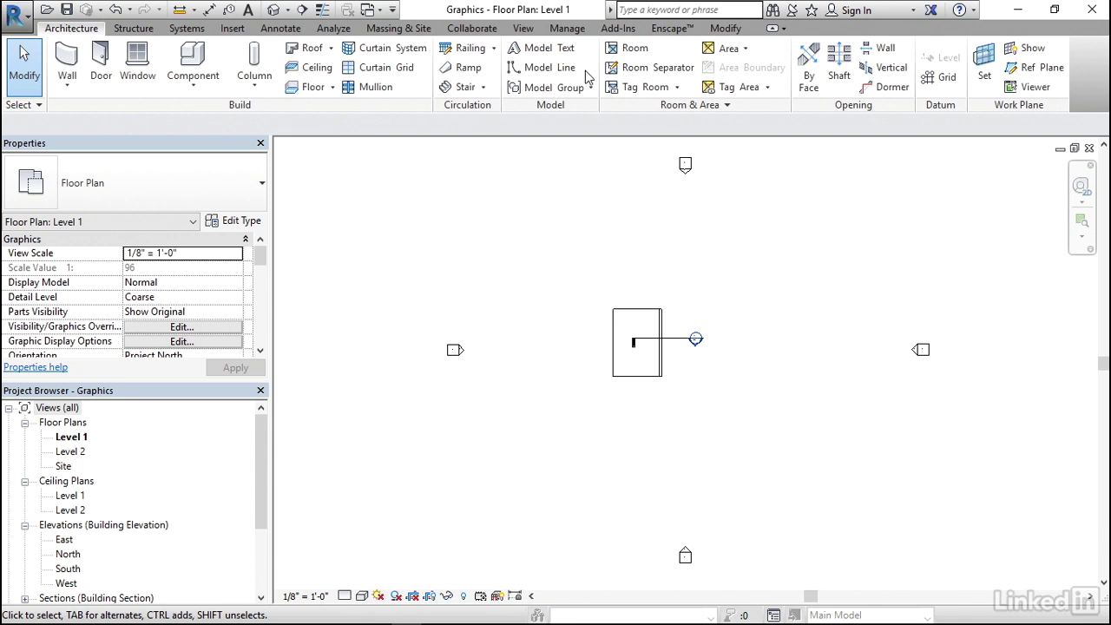
Step: Open the Material Browser from Manage and review Brick's Appearance and Graphics settings
left_click(571, 31)
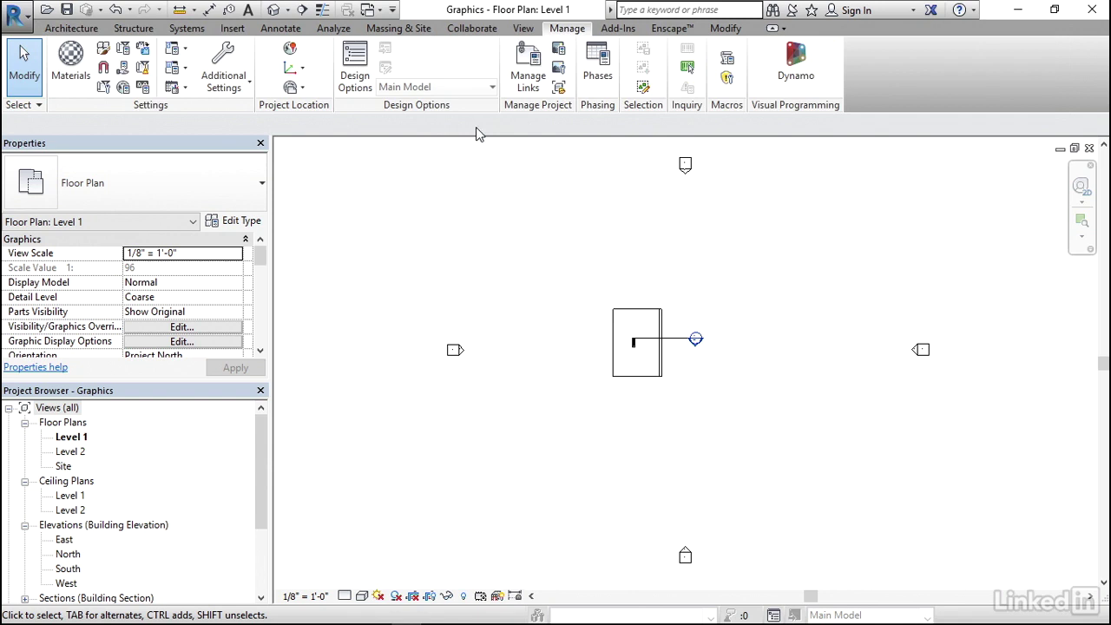
left_click(70, 61)
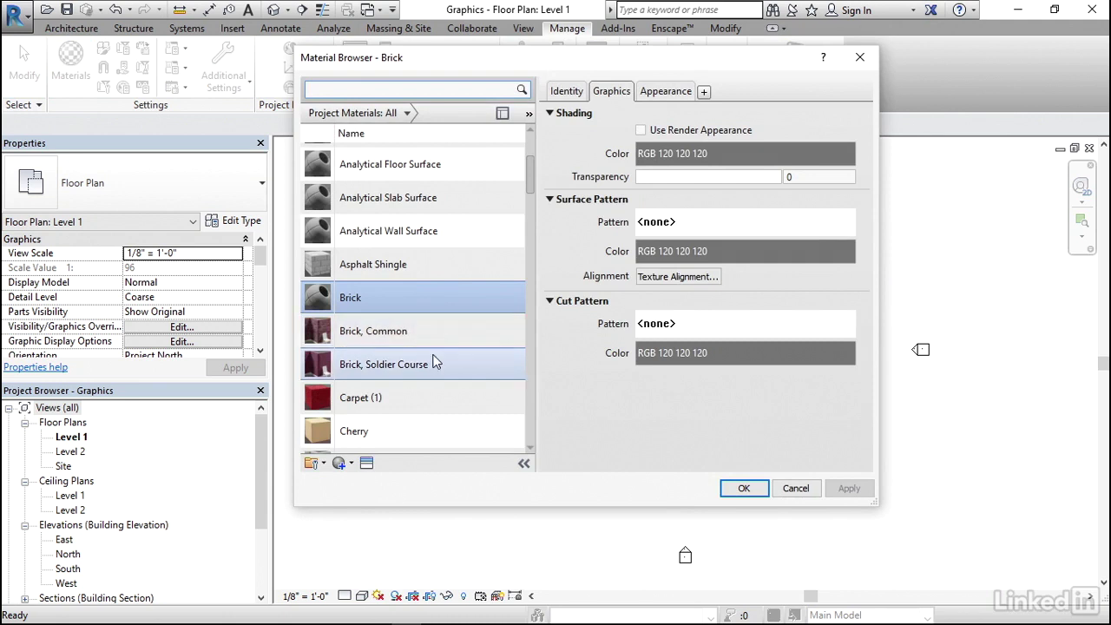
scroll(469, 439, "down", 1)
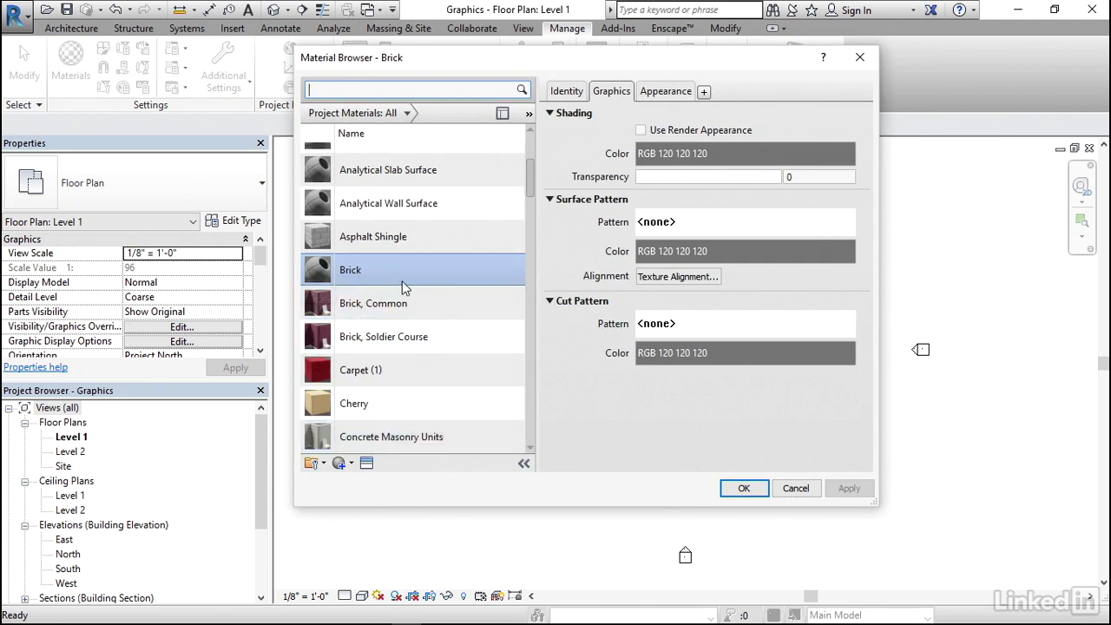
scroll(407, 286, "up", 5)
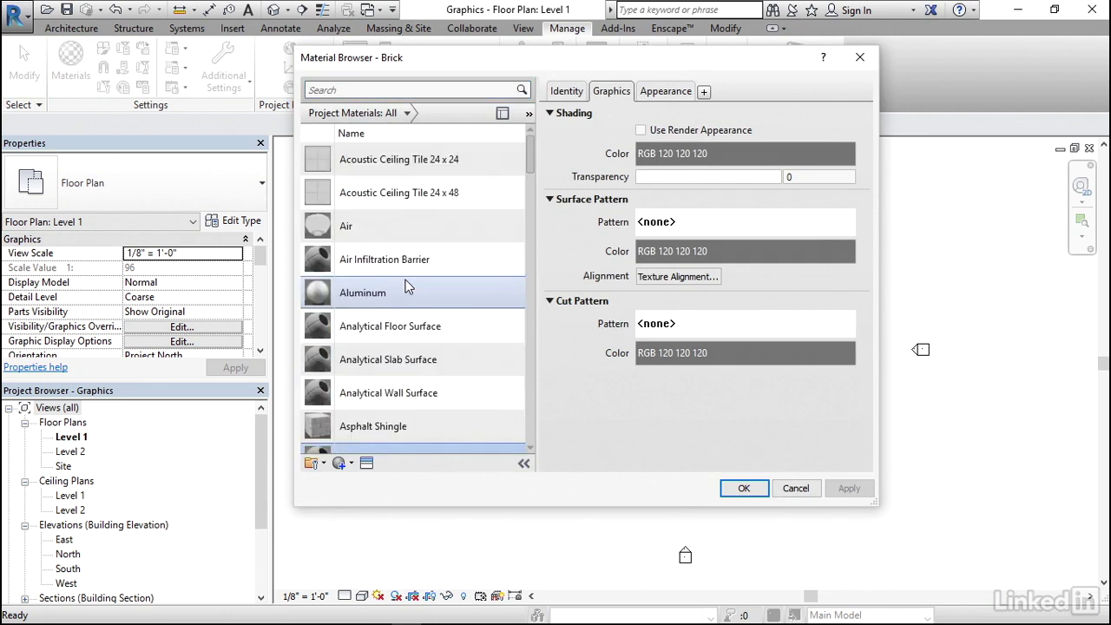
scroll(407, 286, "down", 3)
scroll(407, 286, "down", 3)
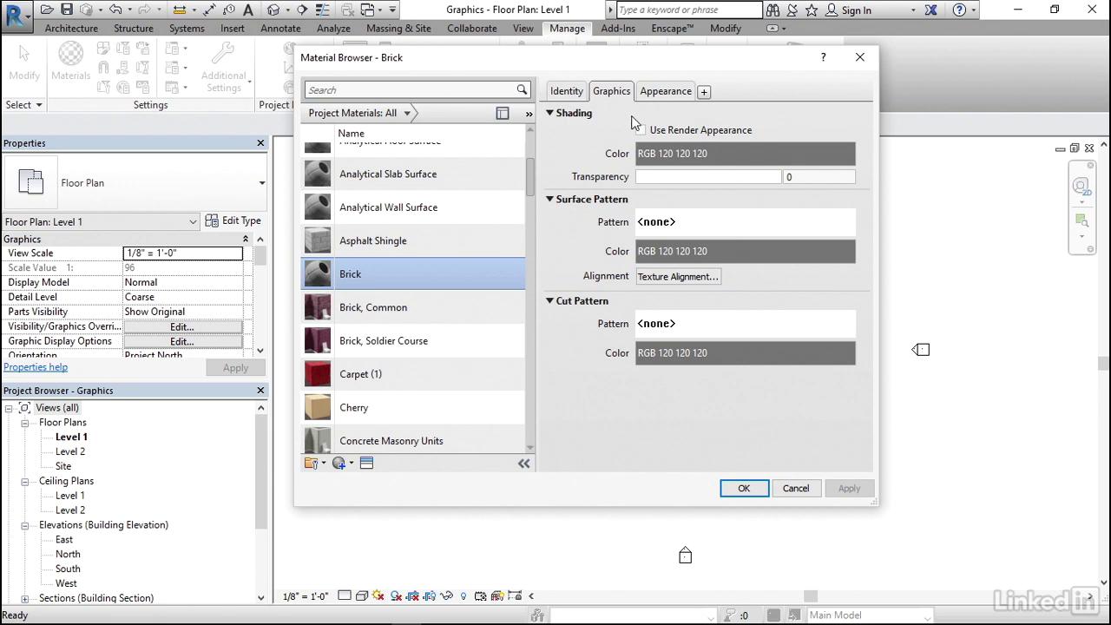
left_click(669, 97)
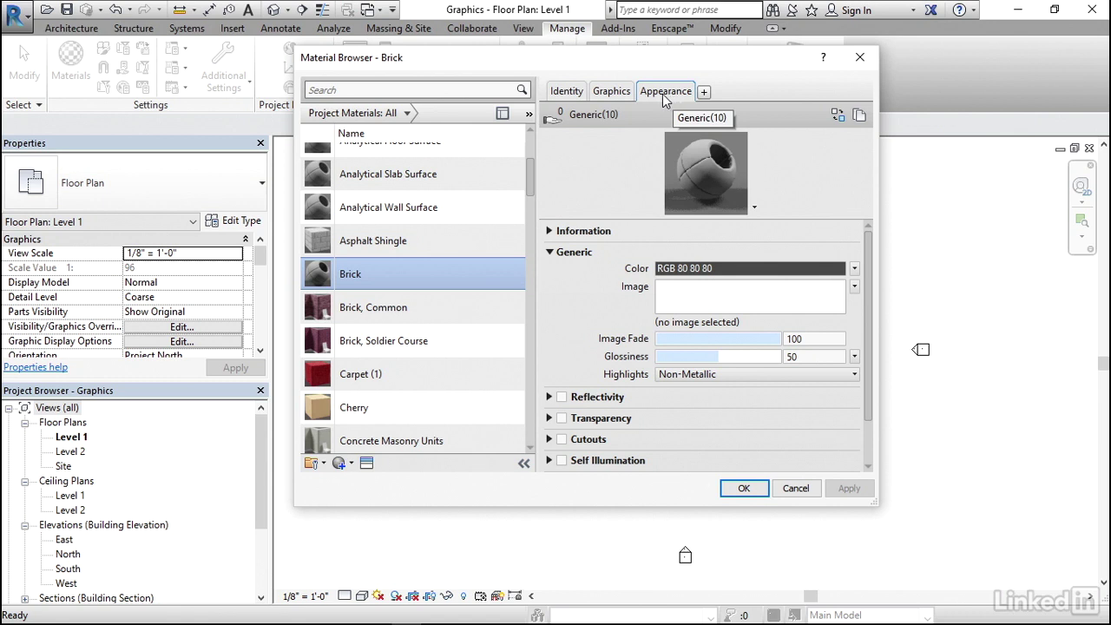
left_click(623, 94)
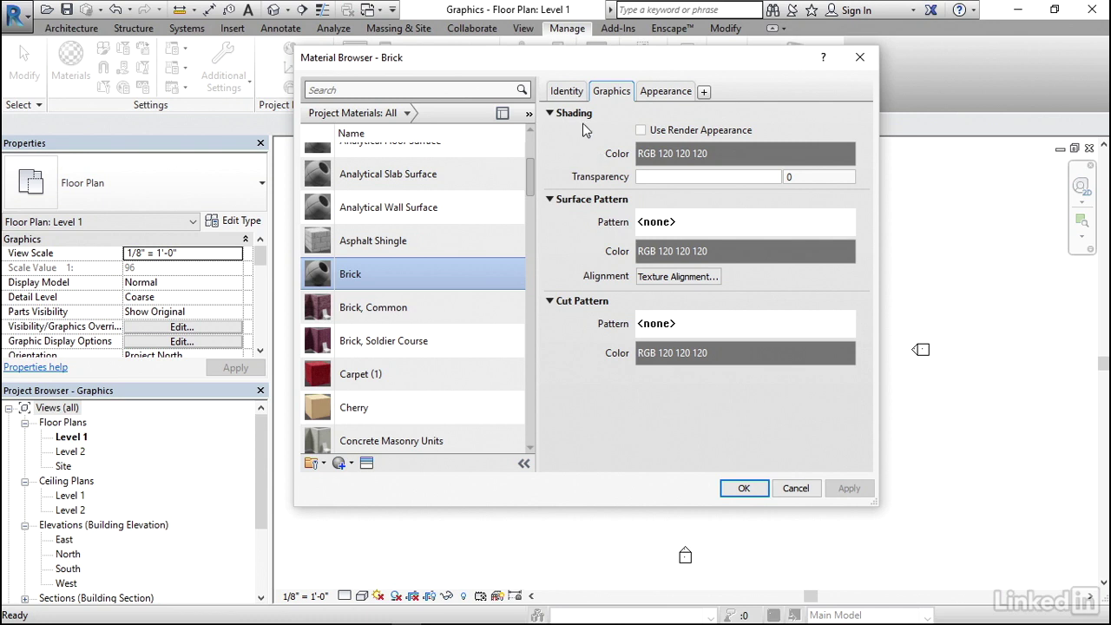
Step: Toggle Brick's Use Render Appearance on and off, keeping grey RGB 80 80 80 shading for editing
scroll(517, 316, "down", 1)
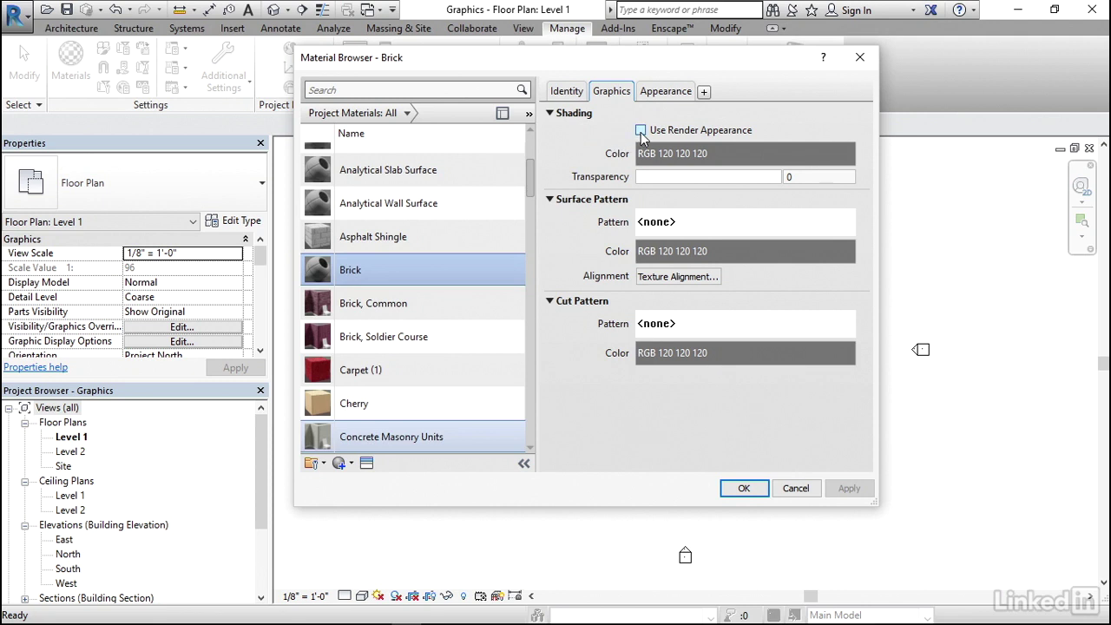
left_click(641, 130)
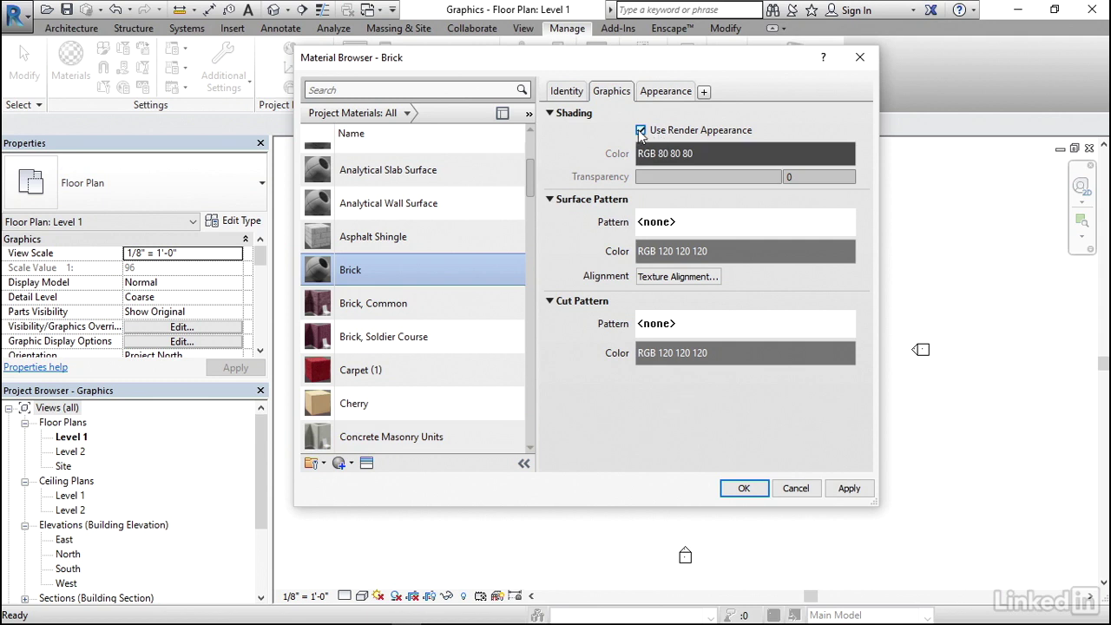
left_click(640, 131)
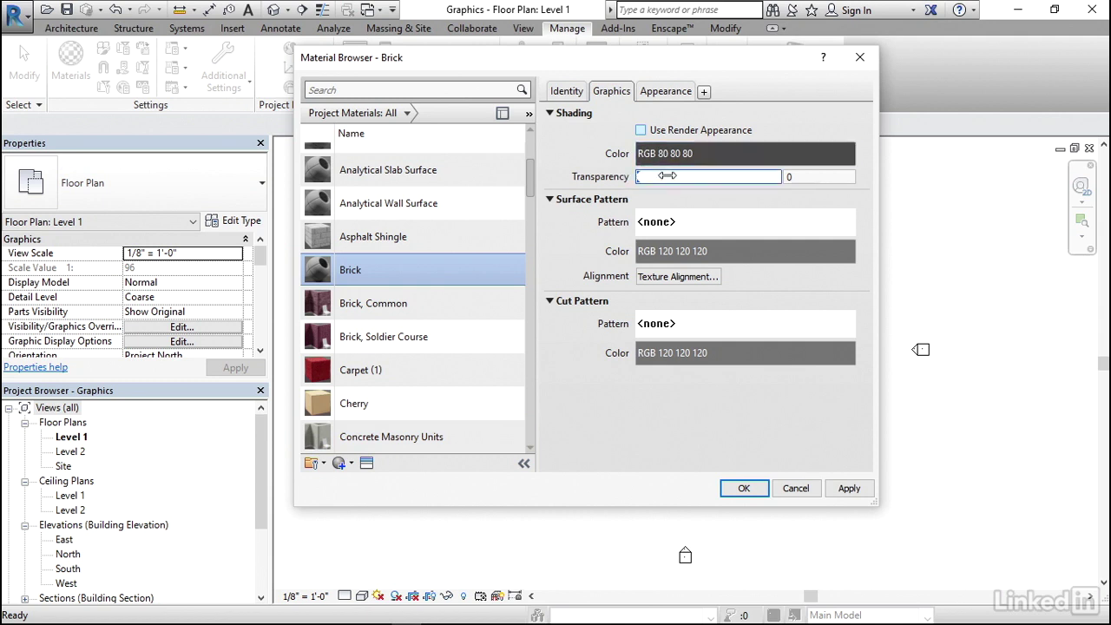
left_click(716, 154)
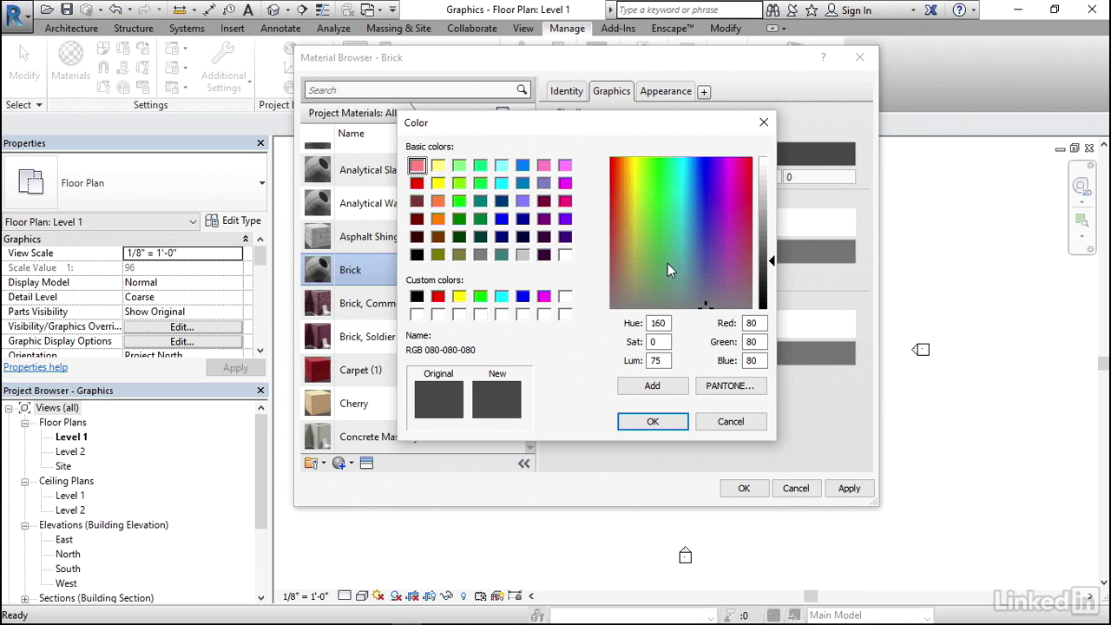
Step: Tune the hue field and luminance slider to brick red RGB 193-084-032 and confirm
left_click(618, 181)
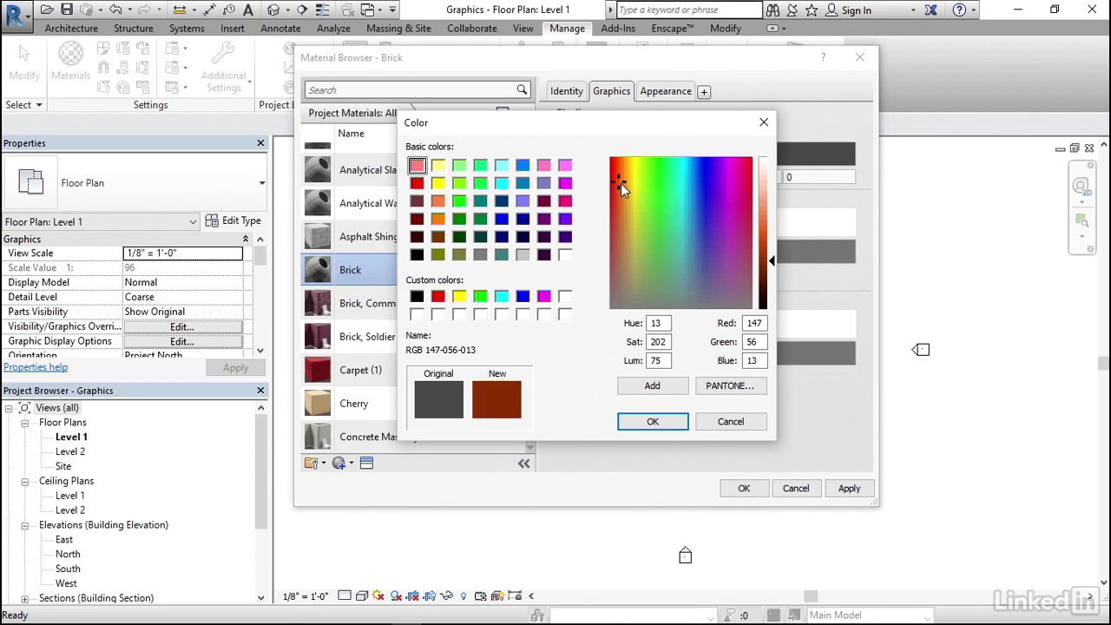
left_click(619, 210)
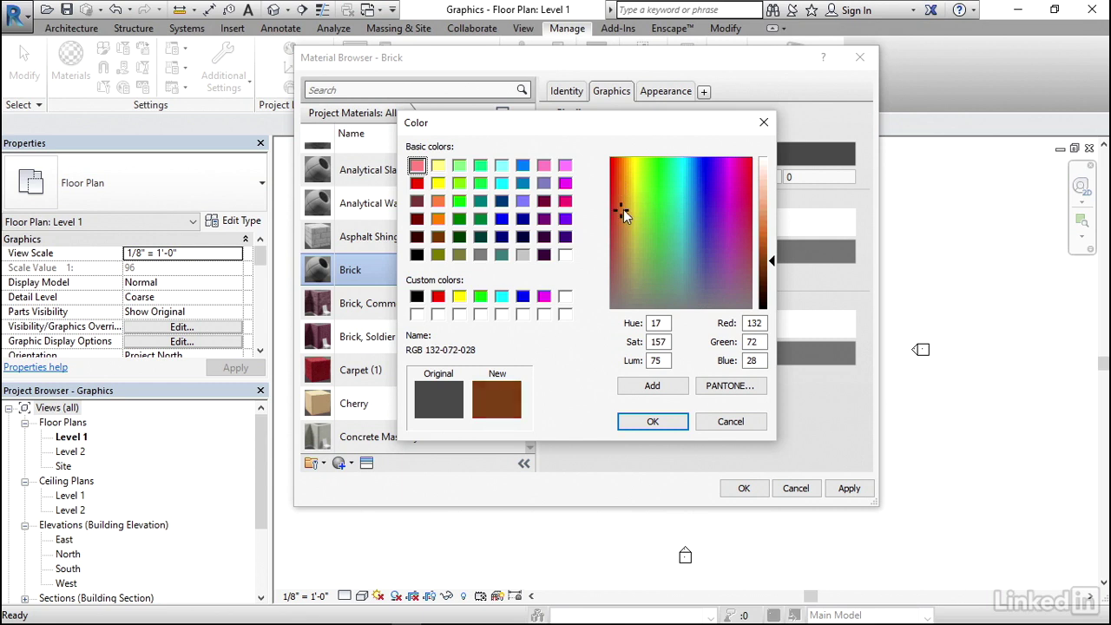
mouse_move(779, 258)
left_mouse_down()
mouse_move(768, 213)
mouse_move(776, 254)
mouse_move(773, 242)
left_mouse_up()
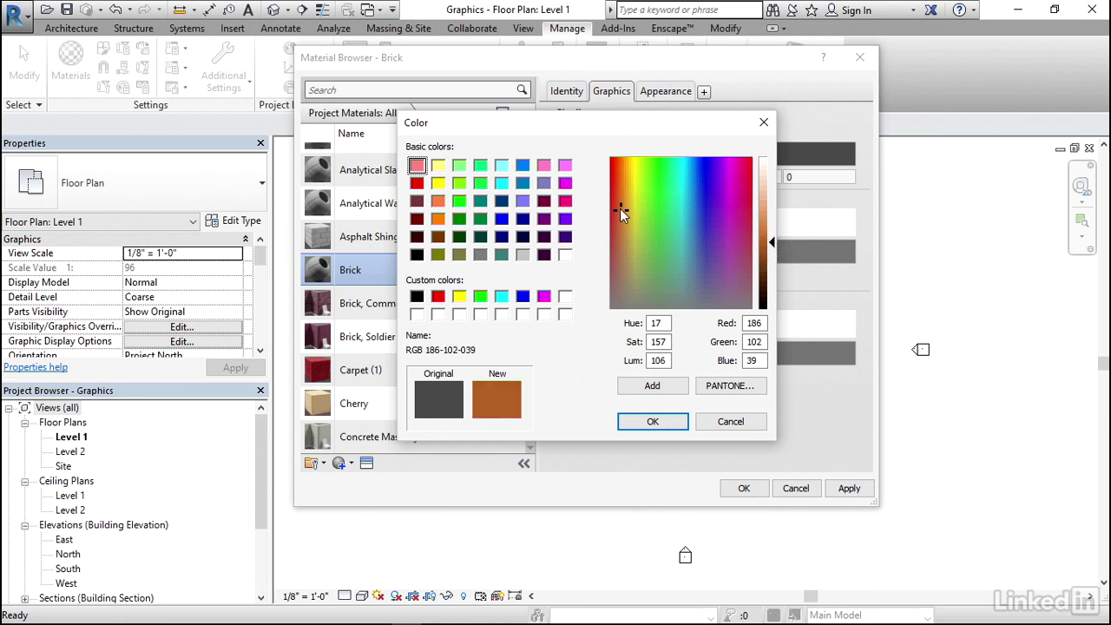
left_click_drag(622, 208, 618, 199)
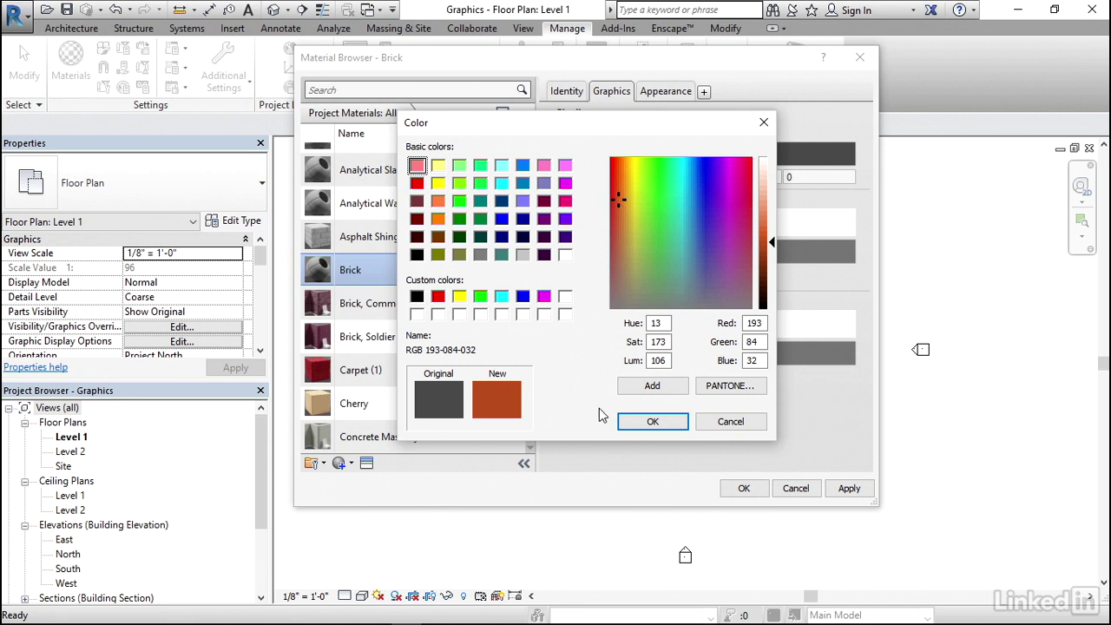
left_click(661, 425)
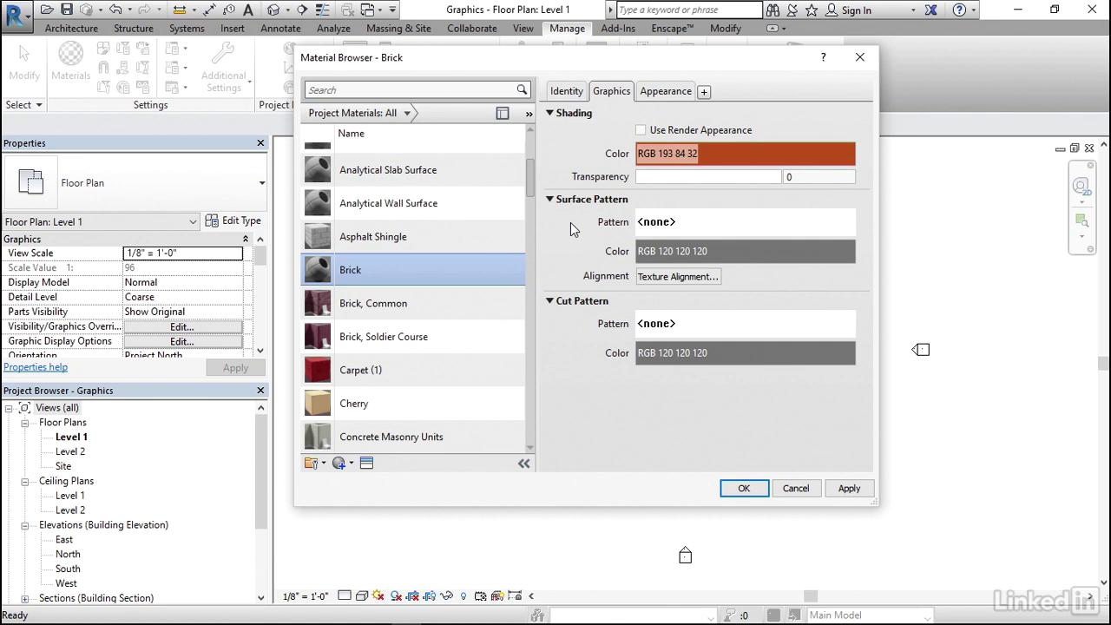
Step: Set Brick's surface pattern to the Model-type Brick fill pattern
left_click(674, 222)
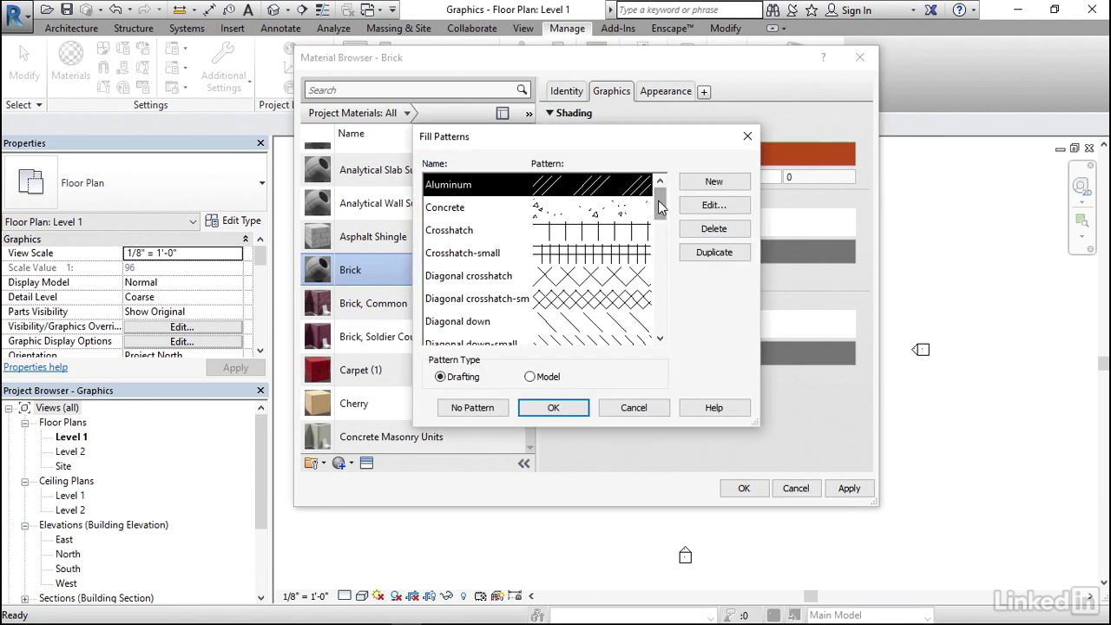
left_click_drag(660, 207, 679, 273)
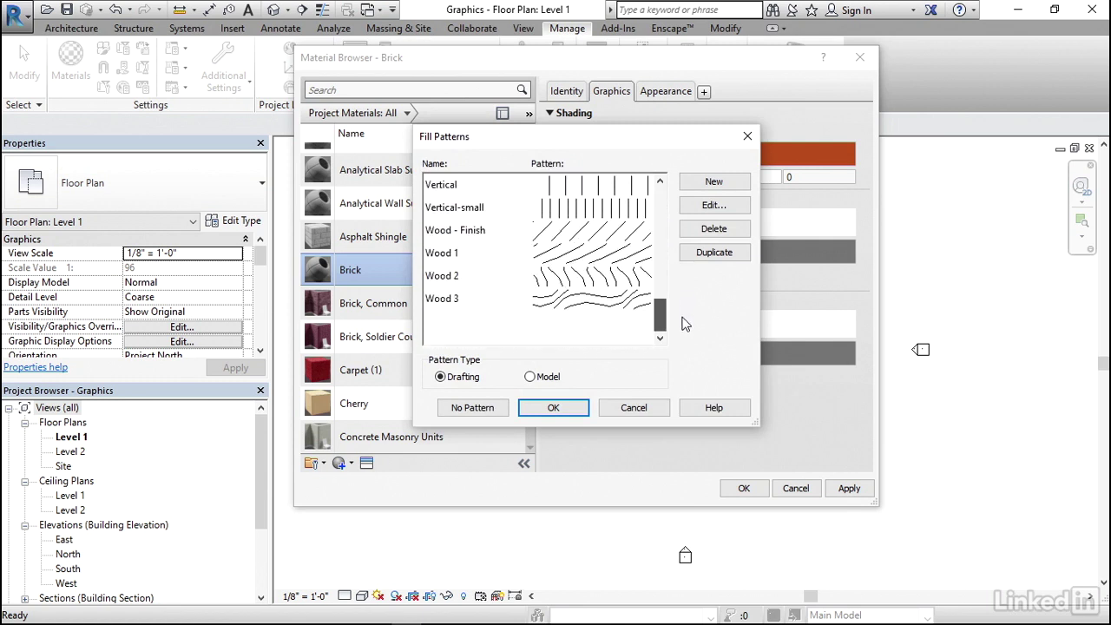
left_click_drag(679, 273, 674, 192)
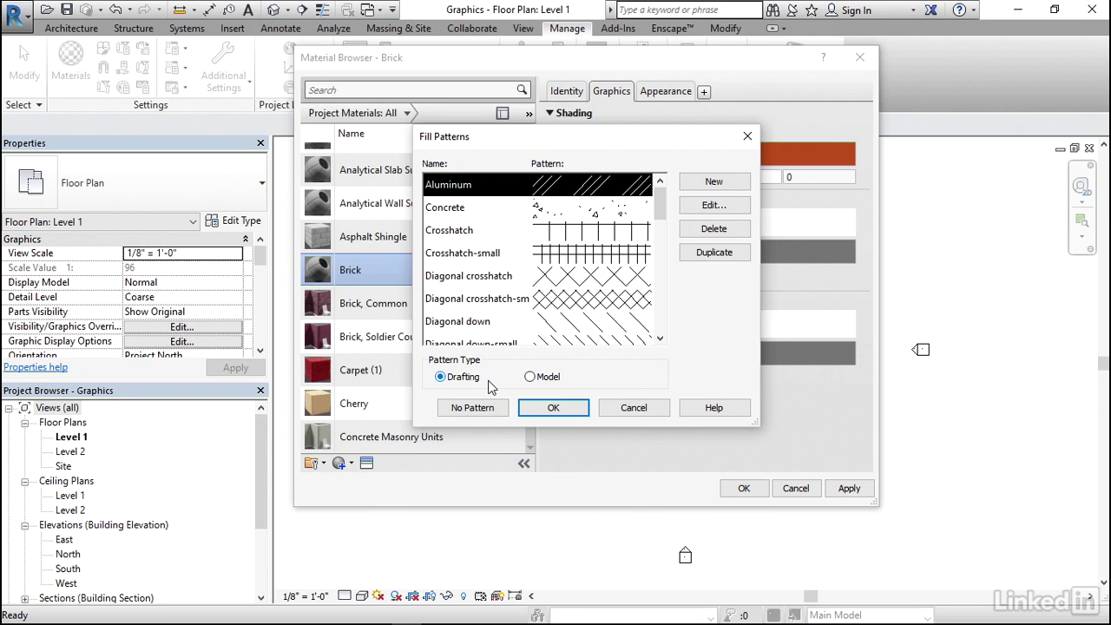
left_click(530, 377)
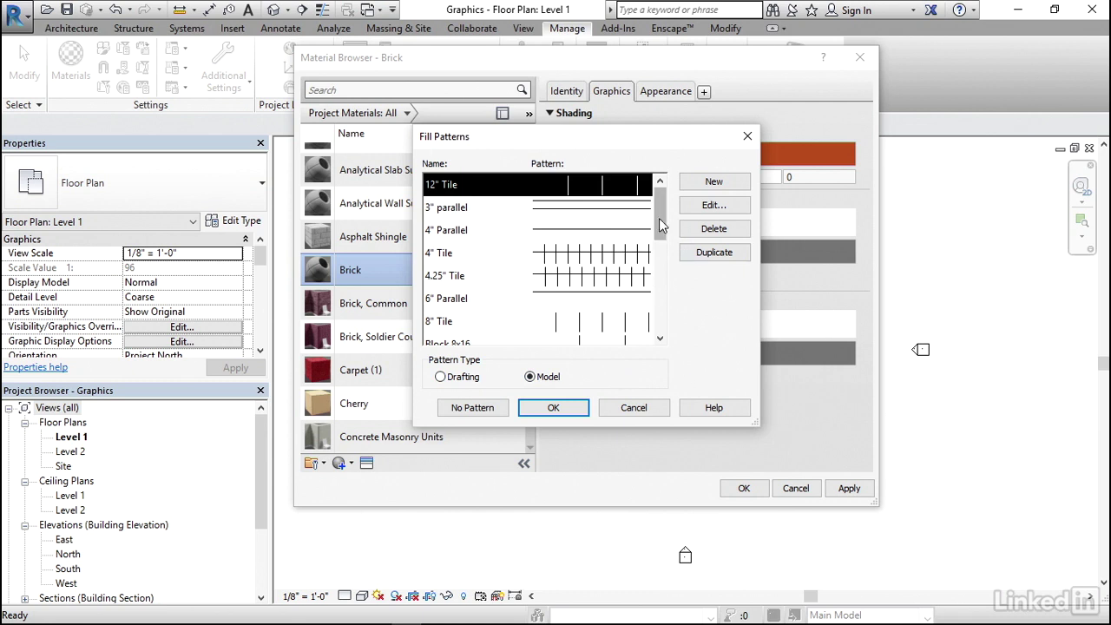
left_click_drag(663, 224, 672, 284)
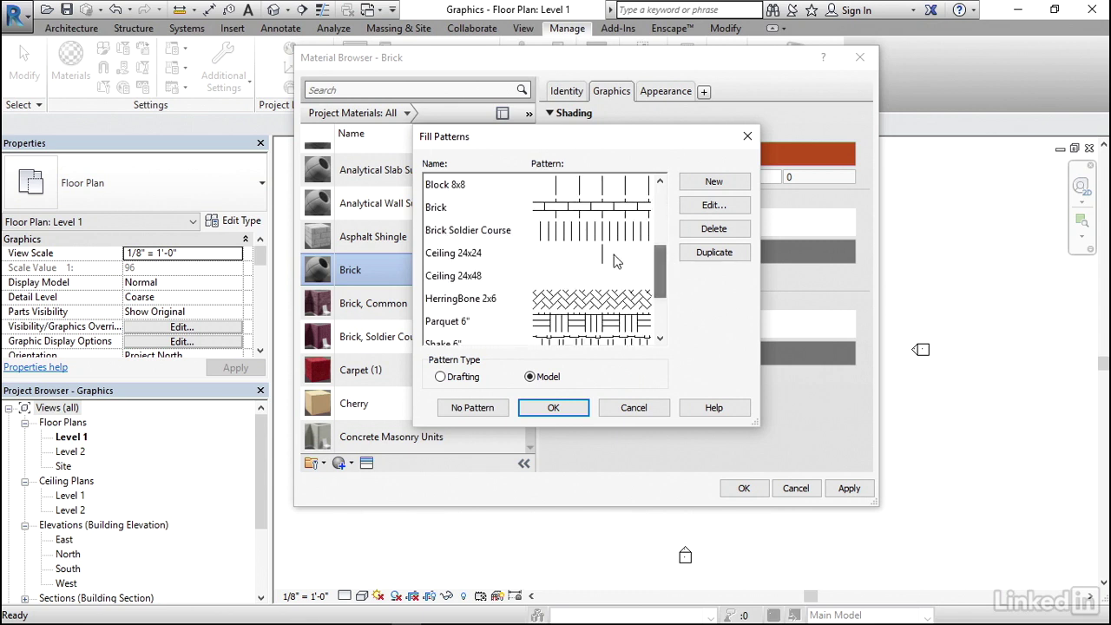
left_click(571, 212)
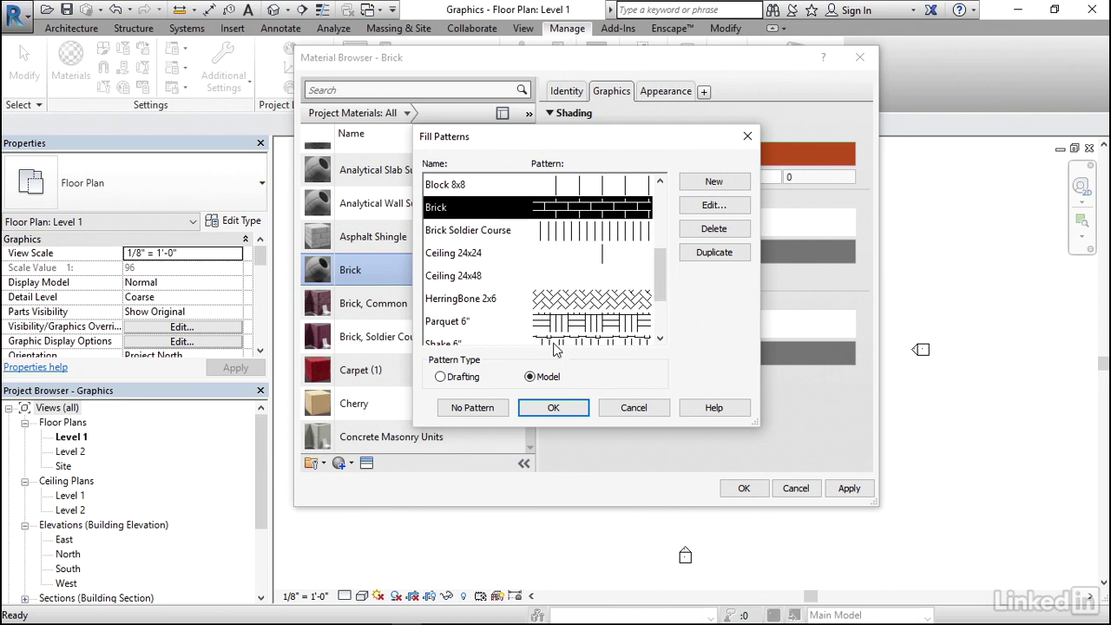
left_click(558, 407)
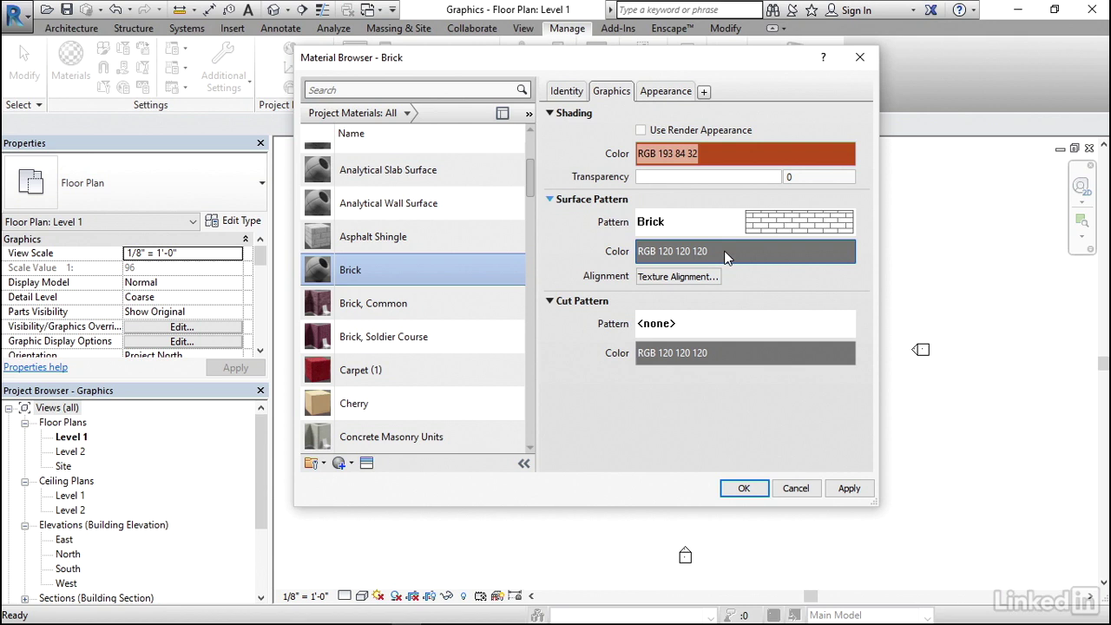
Step: Darken the Brick surface pattern colour to charcoal, luminance 42
left_click(726, 252)
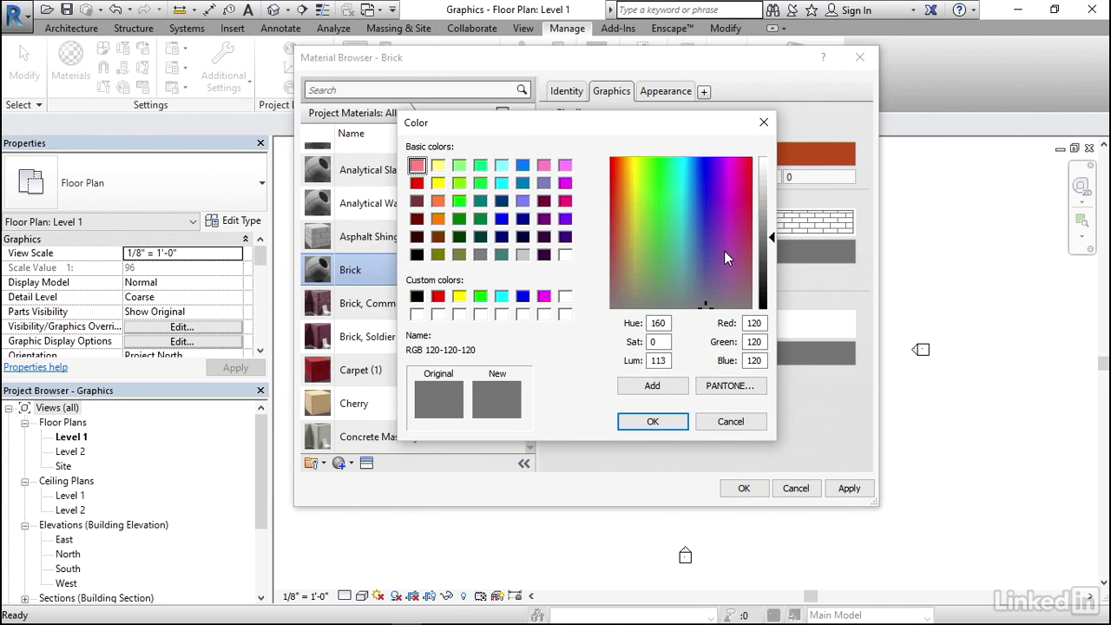
left_click_drag(773, 238, 773, 287)
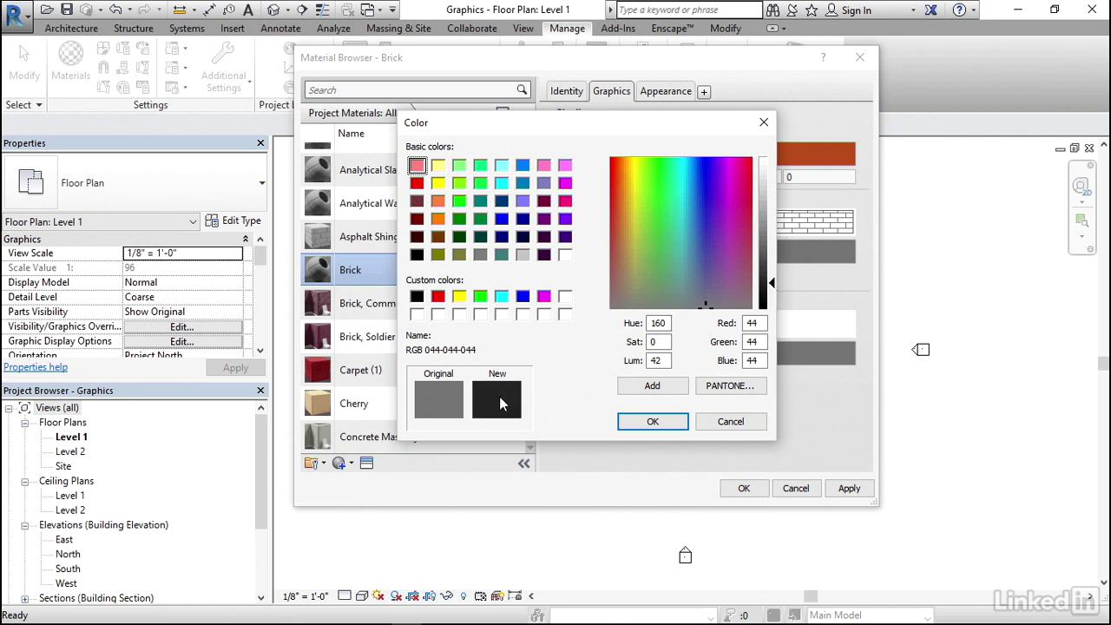
left_click(653, 421)
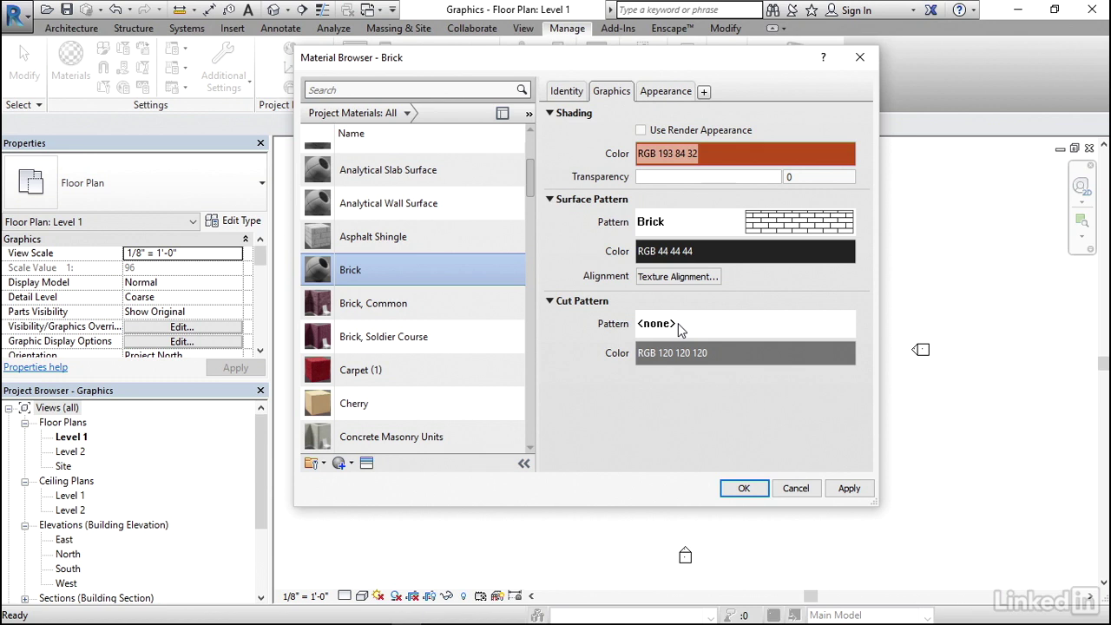
Step: Set Brick's cut pattern to the Masonry - Brick fill pattern
left_click(678, 323)
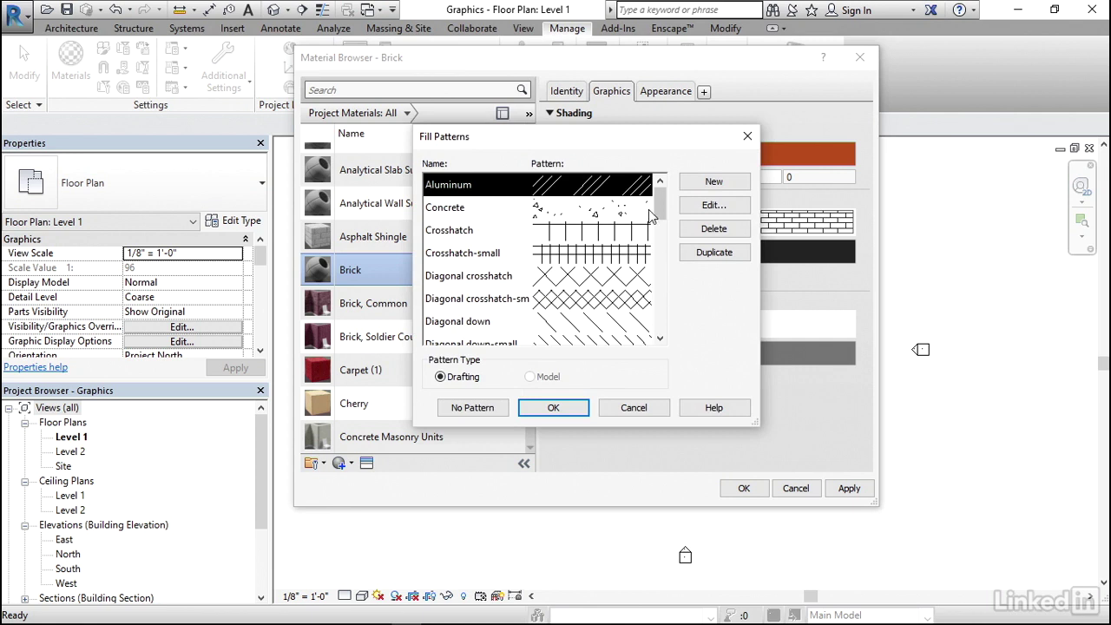
left_click_drag(661, 207, 666, 262)
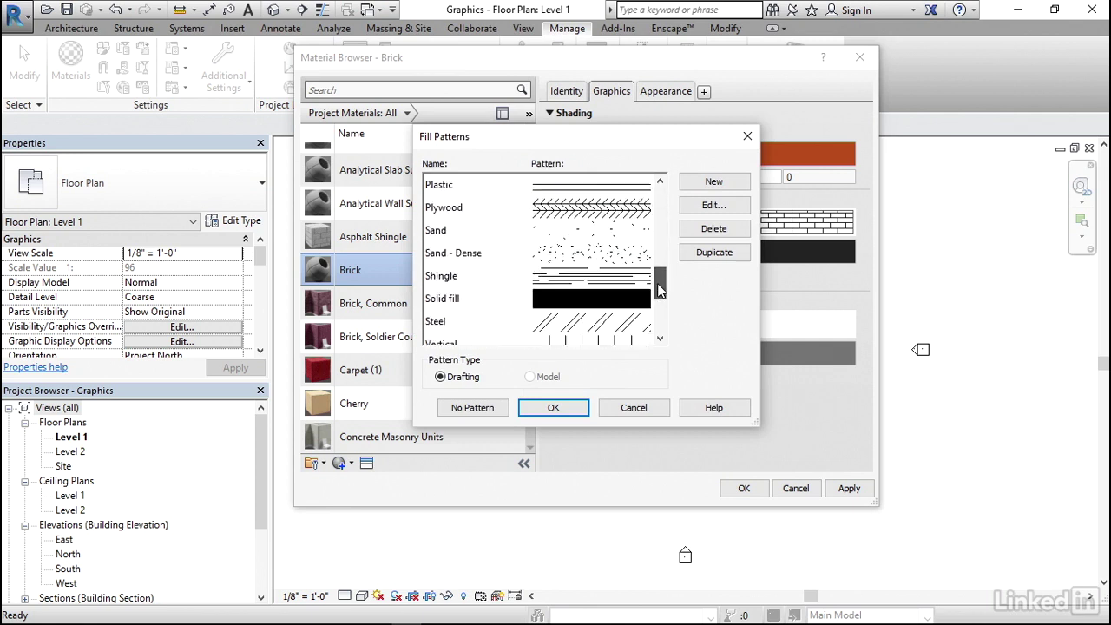
mouse_move(666, 262)
left_mouse_down()
mouse_move(658, 323)
mouse_move(658, 260)
left_mouse_up()
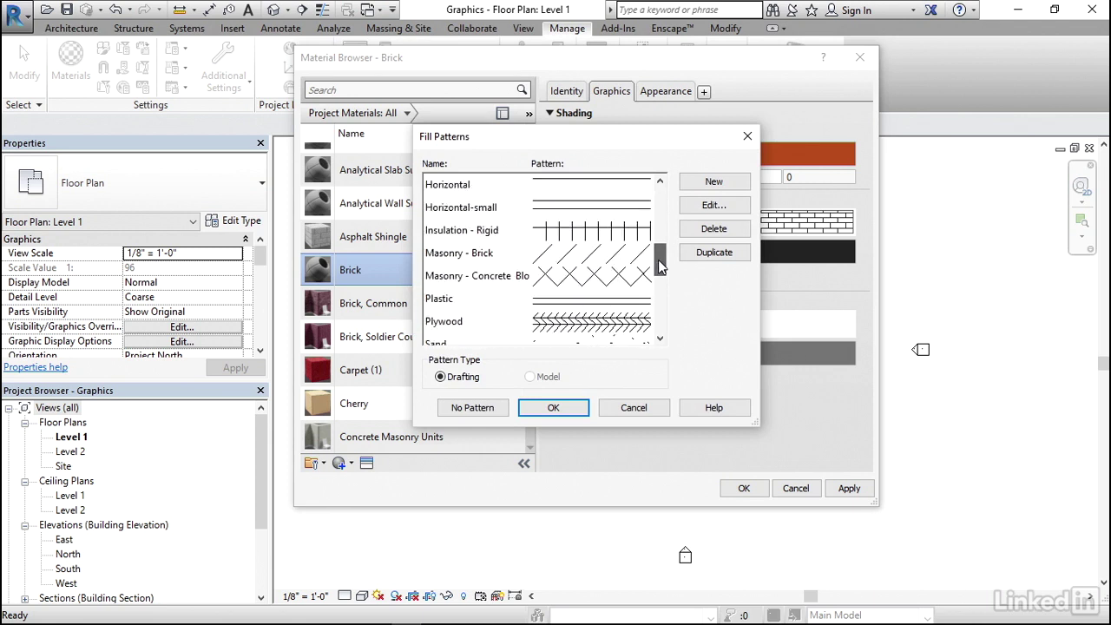
left_click(606, 261)
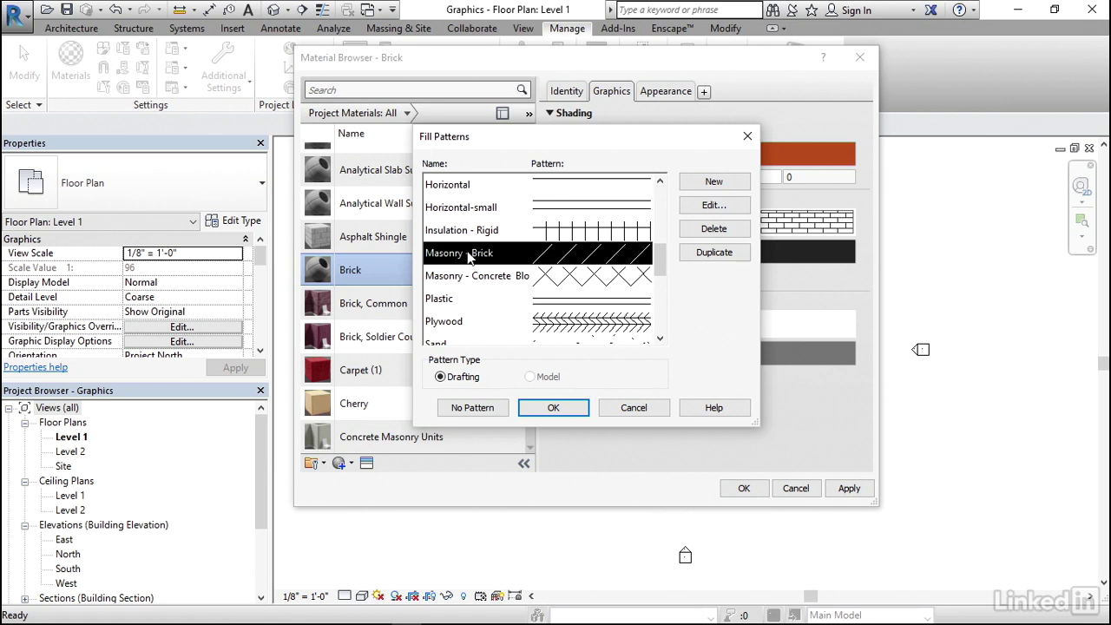
left_click(553, 410)
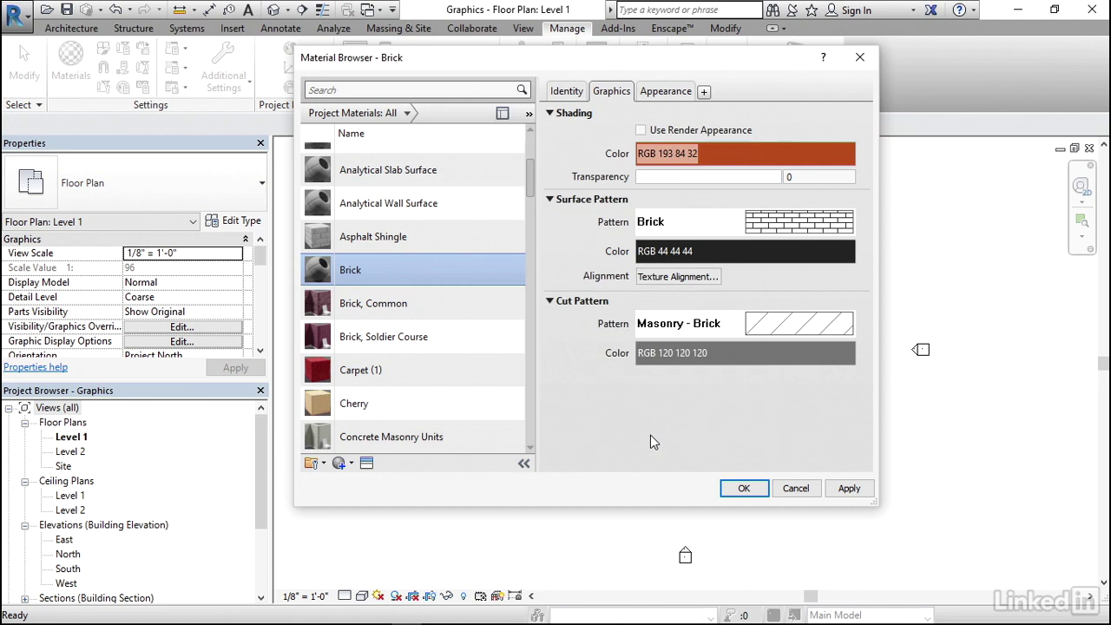
Step: Accept the Brick material changes and zoom into the Level 1 floor's brick hatch
left_click(752, 491)
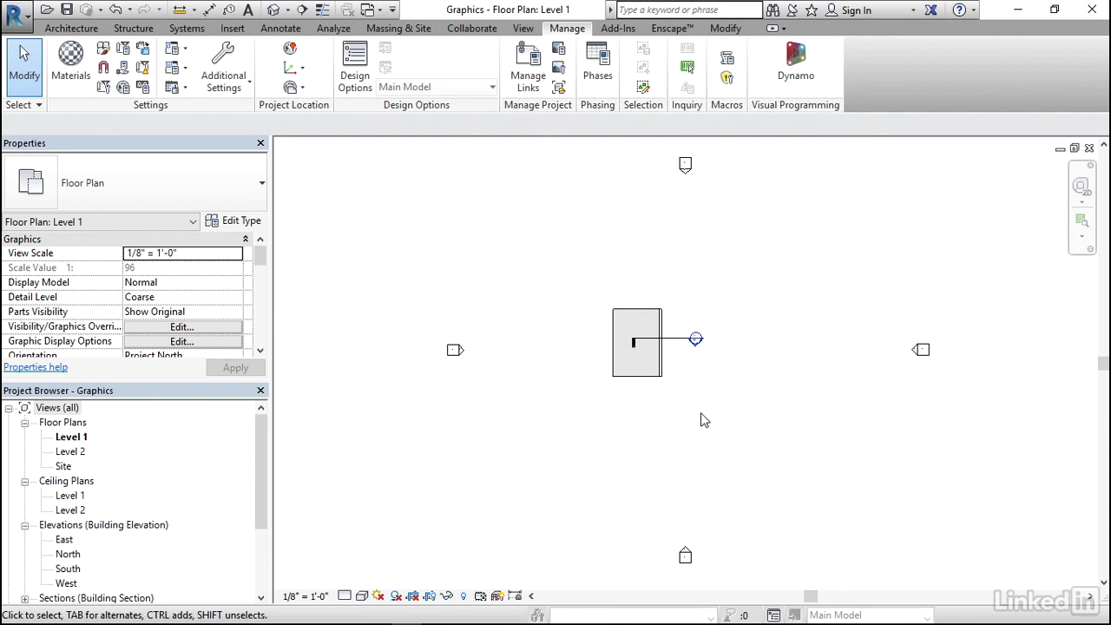
scroll(648, 360, "up", 1)
scroll(634, 348, "up", 2)
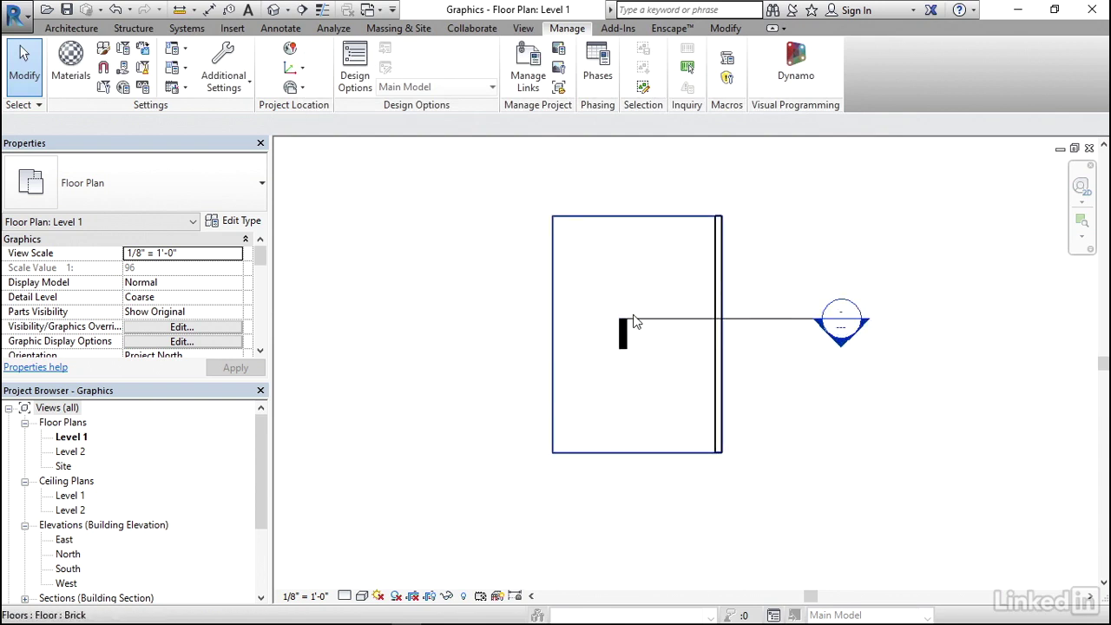
scroll(634, 322, "up", 2)
scroll(667, 299, "up", 1)
scroll(670, 317, "up", 1)
scroll(682, 339, "up", 1)
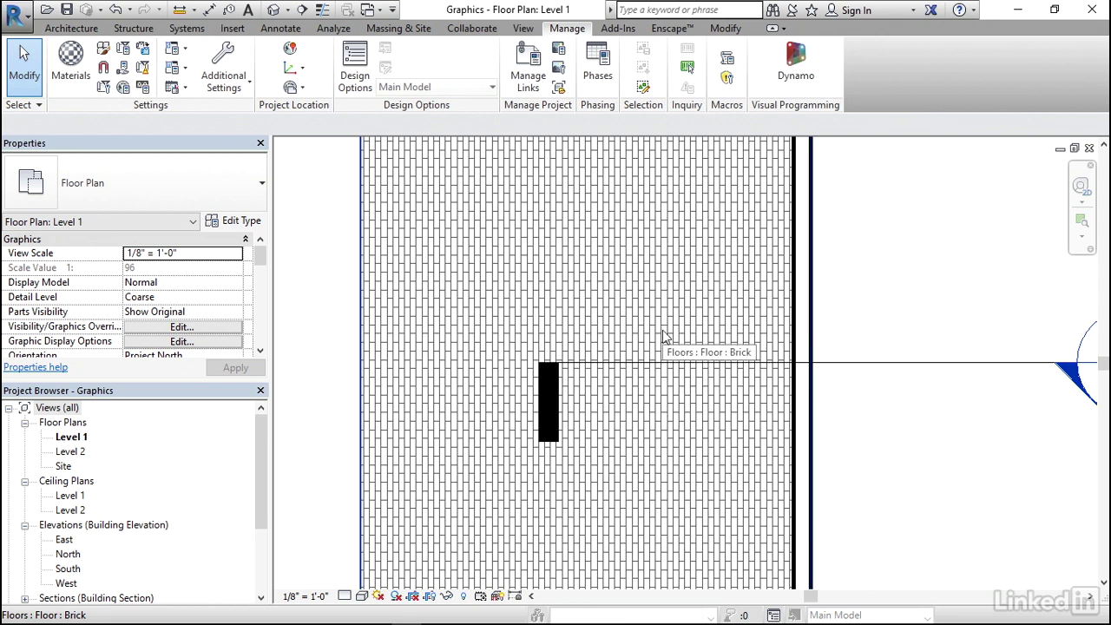
scroll(667, 334, "down", 2)
scroll(664, 337, "down", 1)
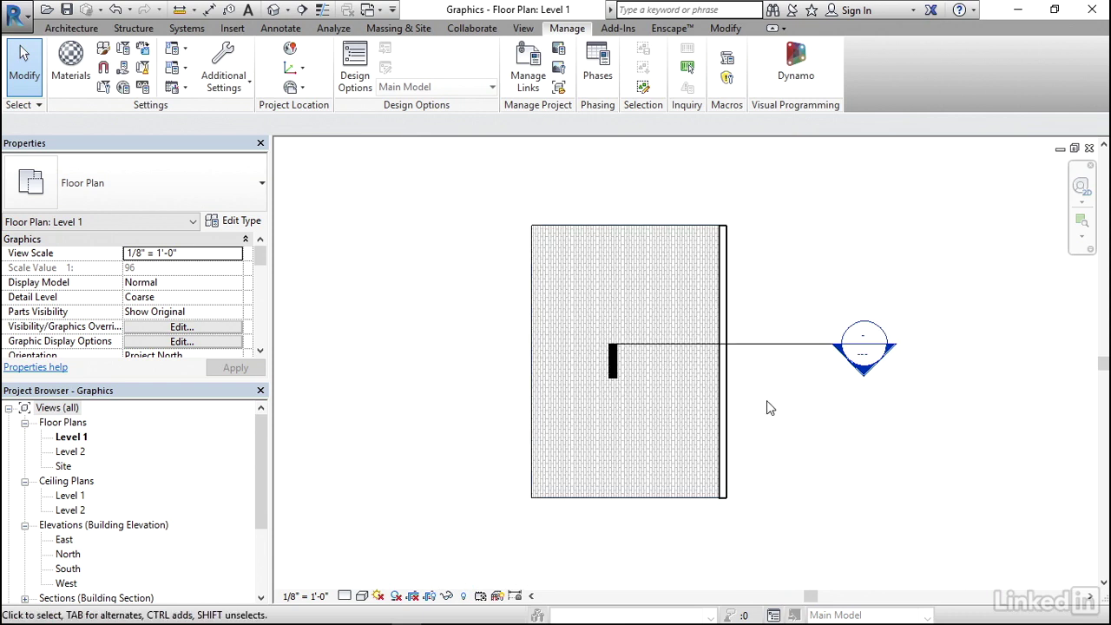
Step: Switch to the default 3D view and zoom in on the brick-patterned wall and floor
left_click(275, 10)
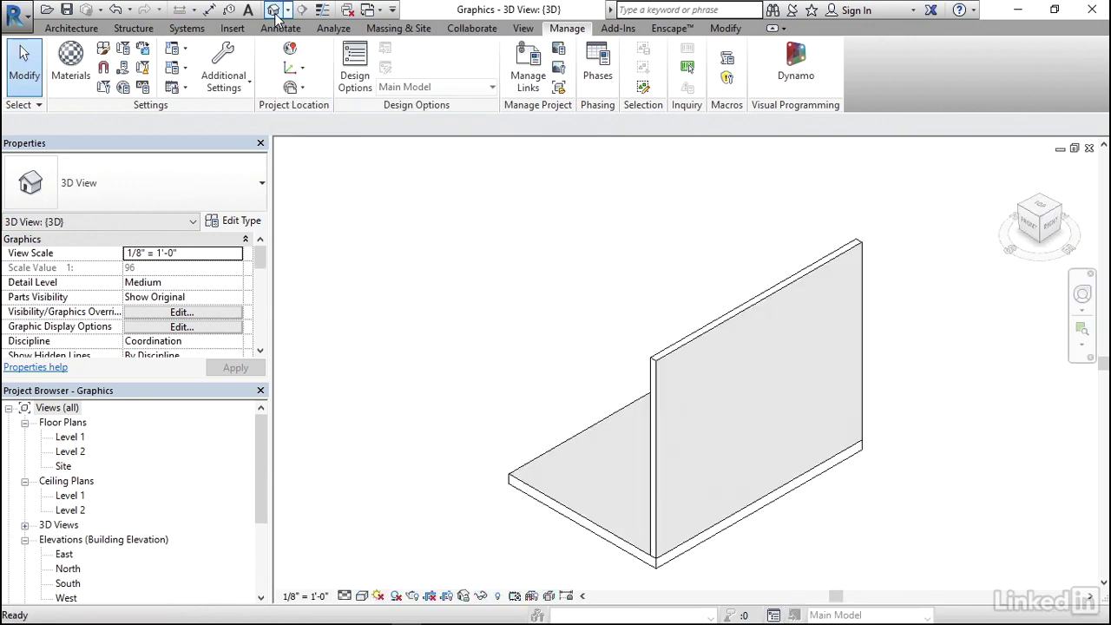
scroll(590, 466, "up", 3)
scroll(629, 332, "up", 3)
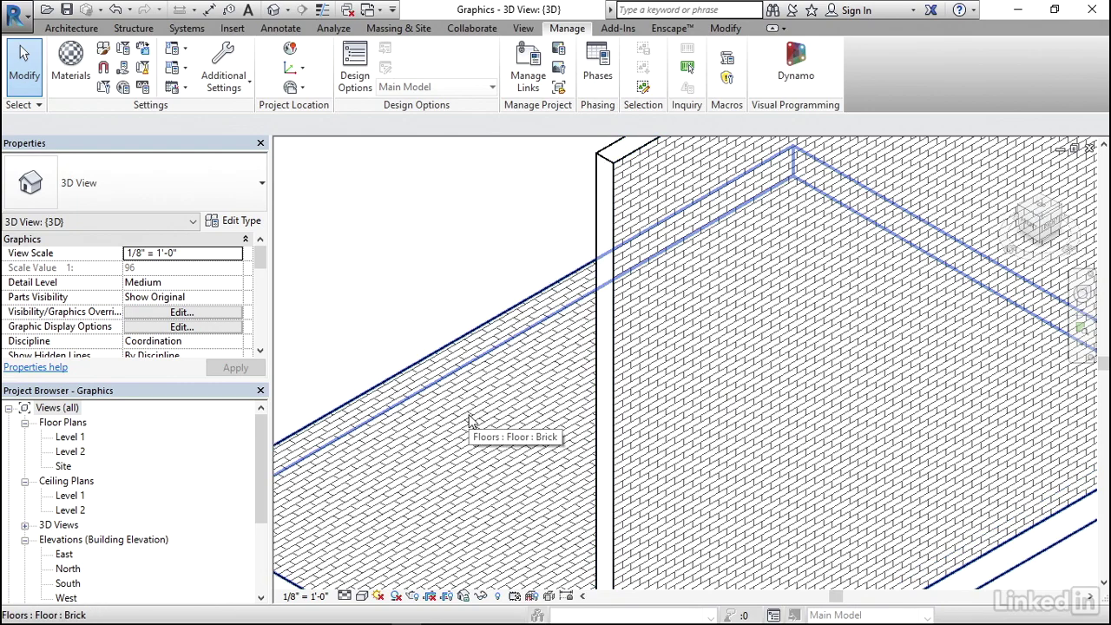
scroll(469, 421, "down", 2)
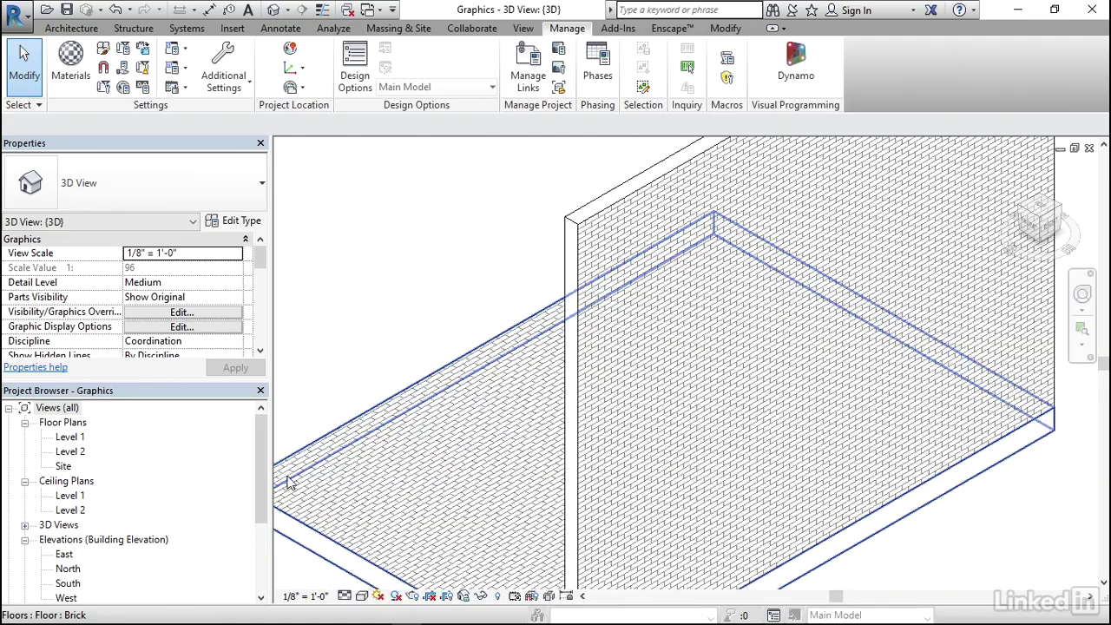
left_click_drag(263, 474, 267, 531)
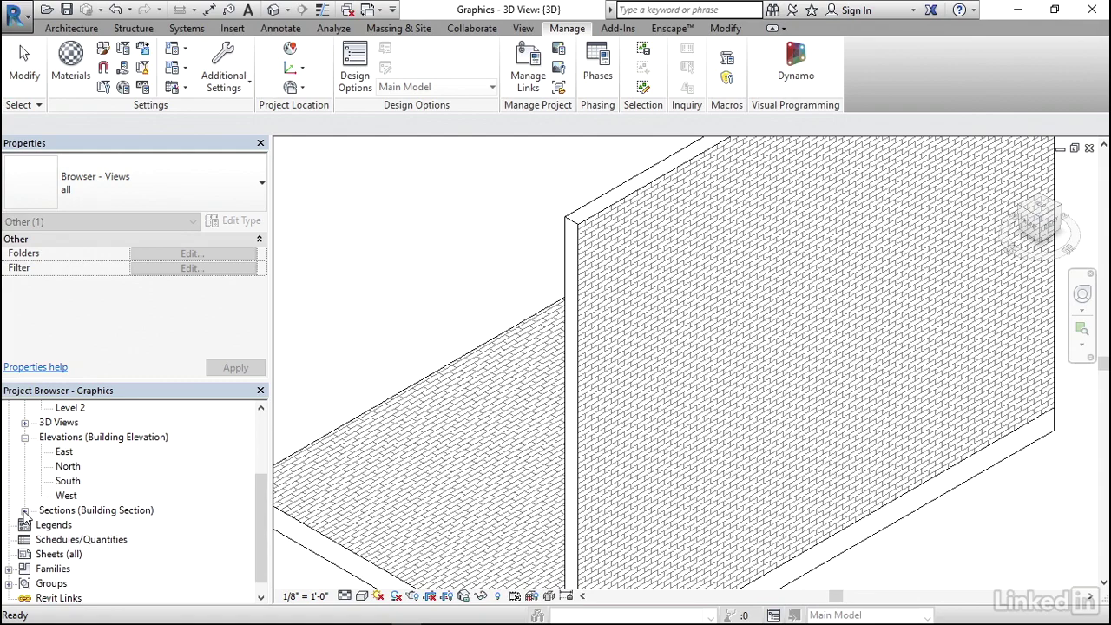
Step: Open Section 1 from Building Sections and zoom into the wall corner
left_click(25, 510)
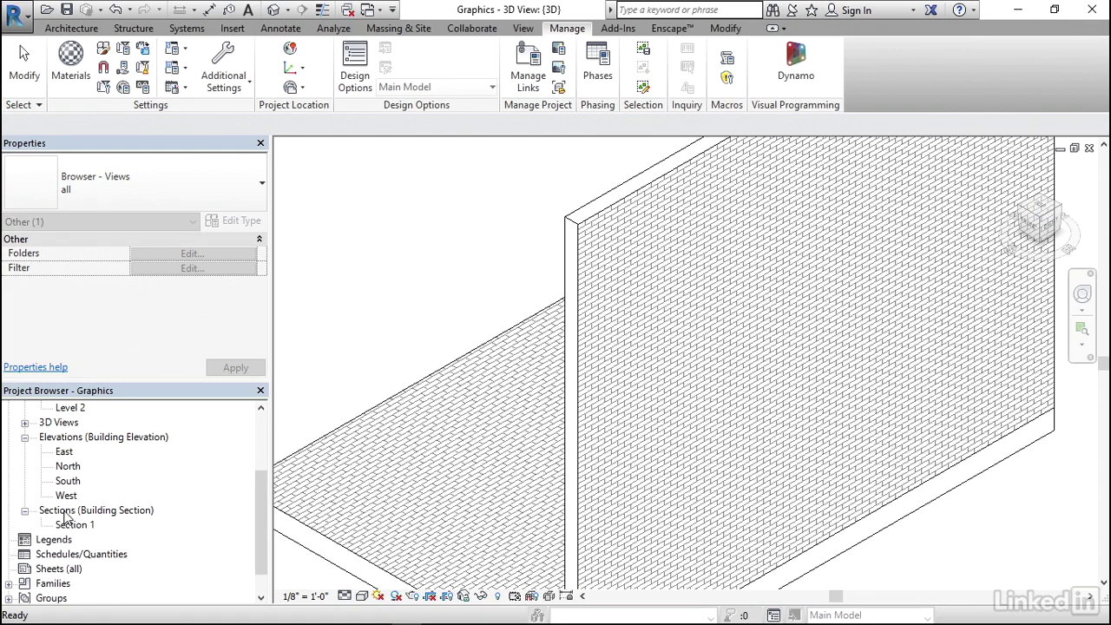
double_click(75, 525)
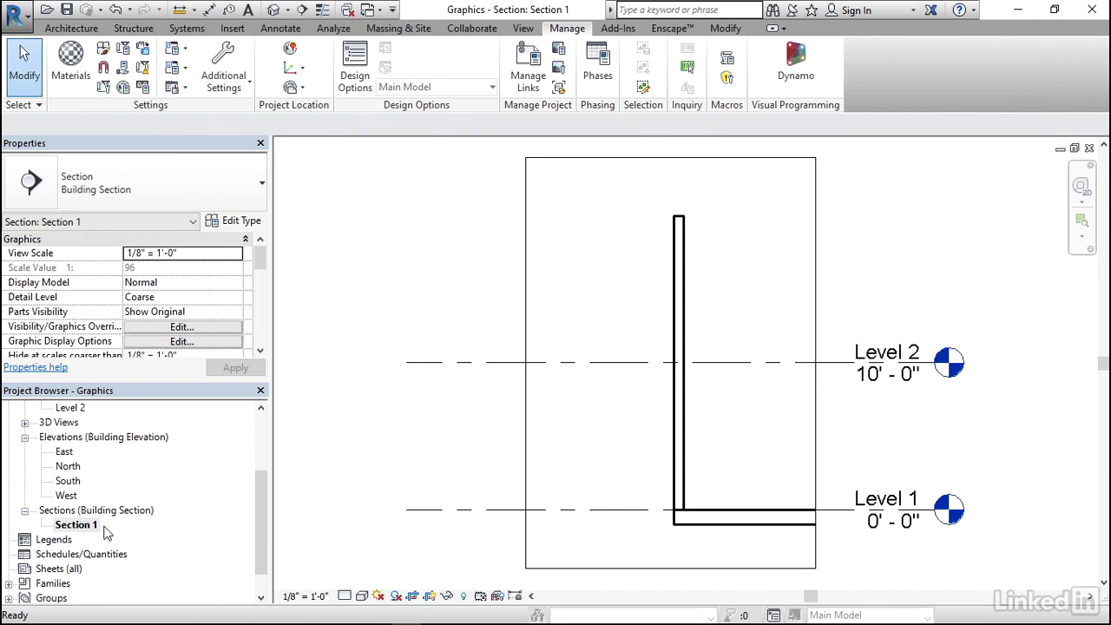
scroll(711, 512, "up", 3)
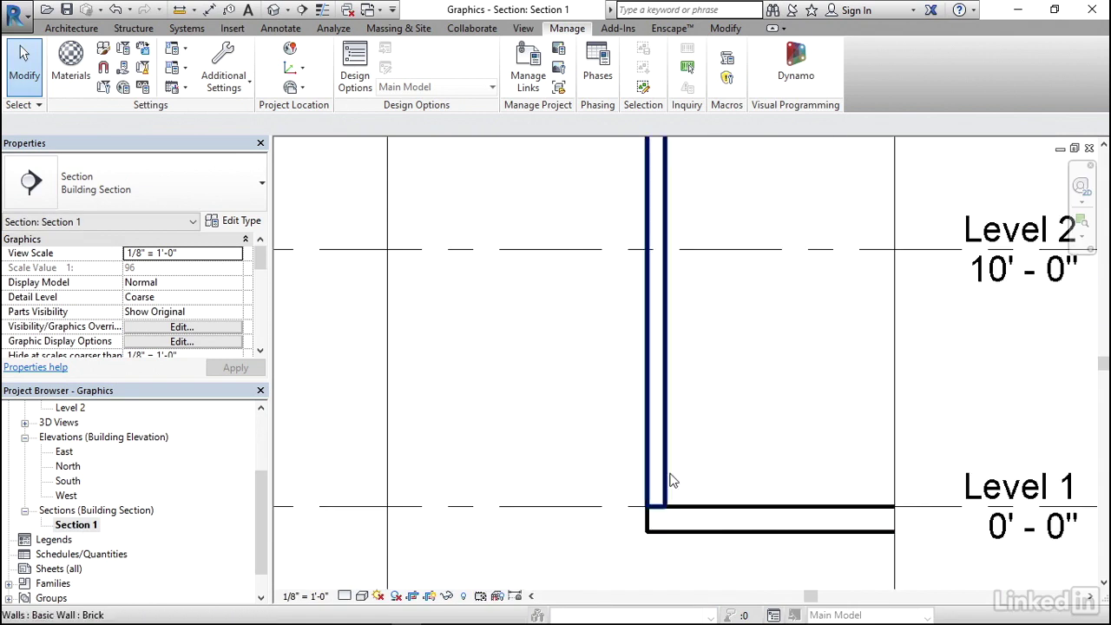
scroll(670, 481, "up", 2)
scroll(671, 541, "up", 3)
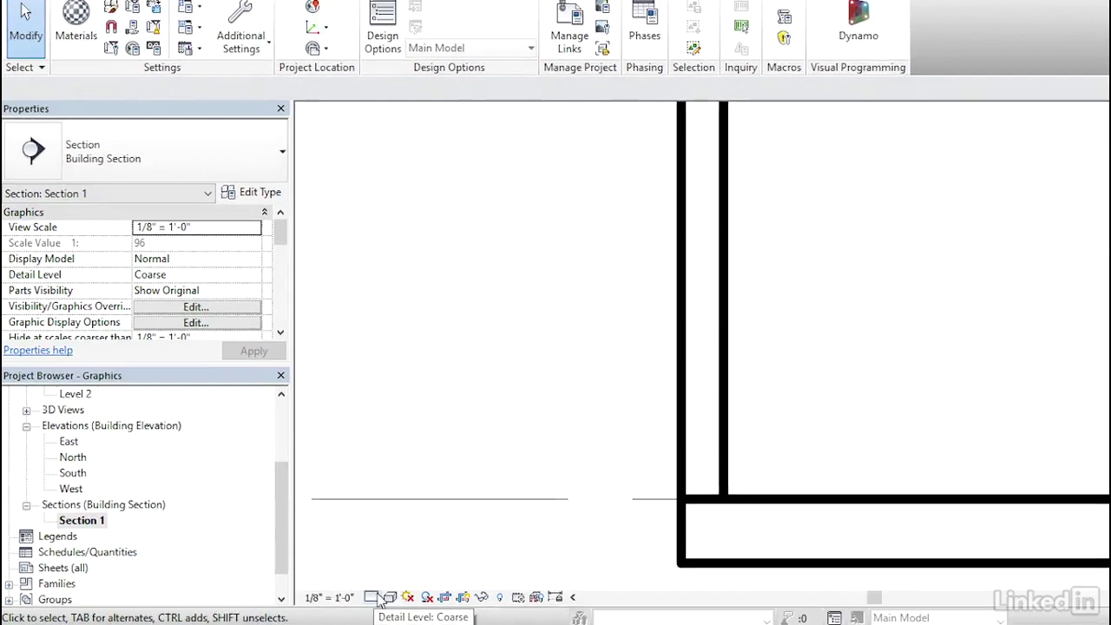
Step: Set Section 1 to Fine detail to reveal the brick cut hatch, then reopen Materials
left_click(345, 597)
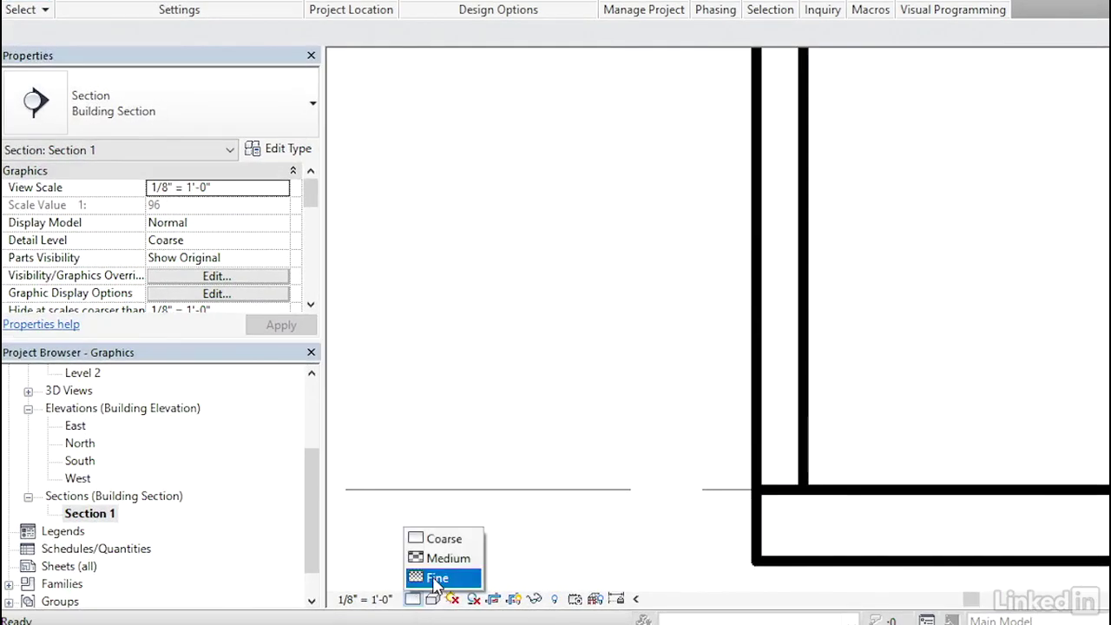
left_click(439, 577)
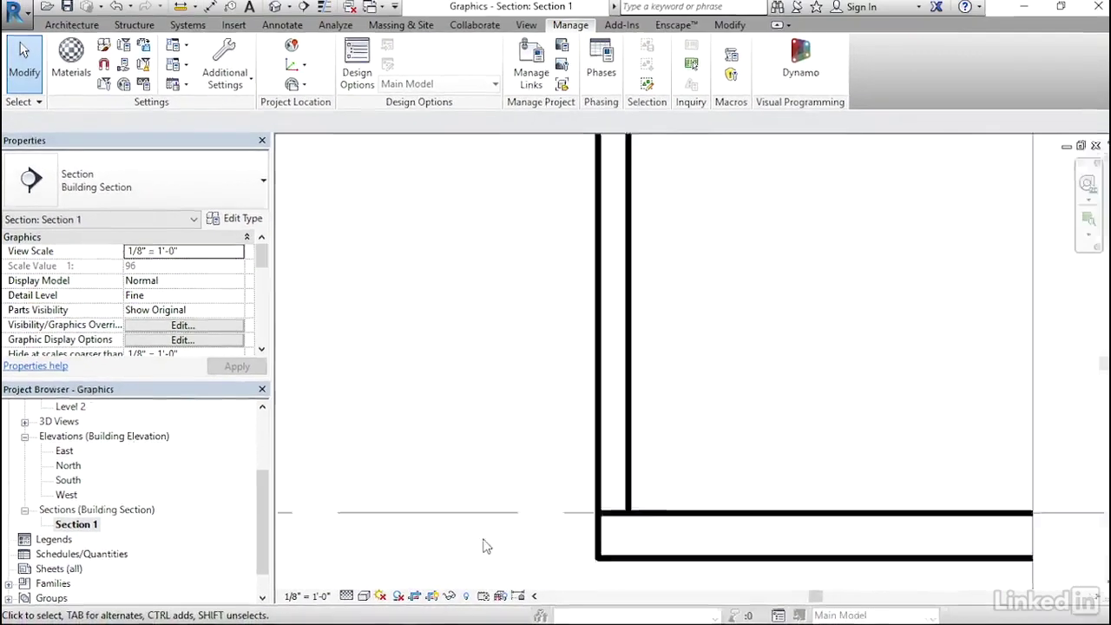
scroll(521, 538, "down", 3)
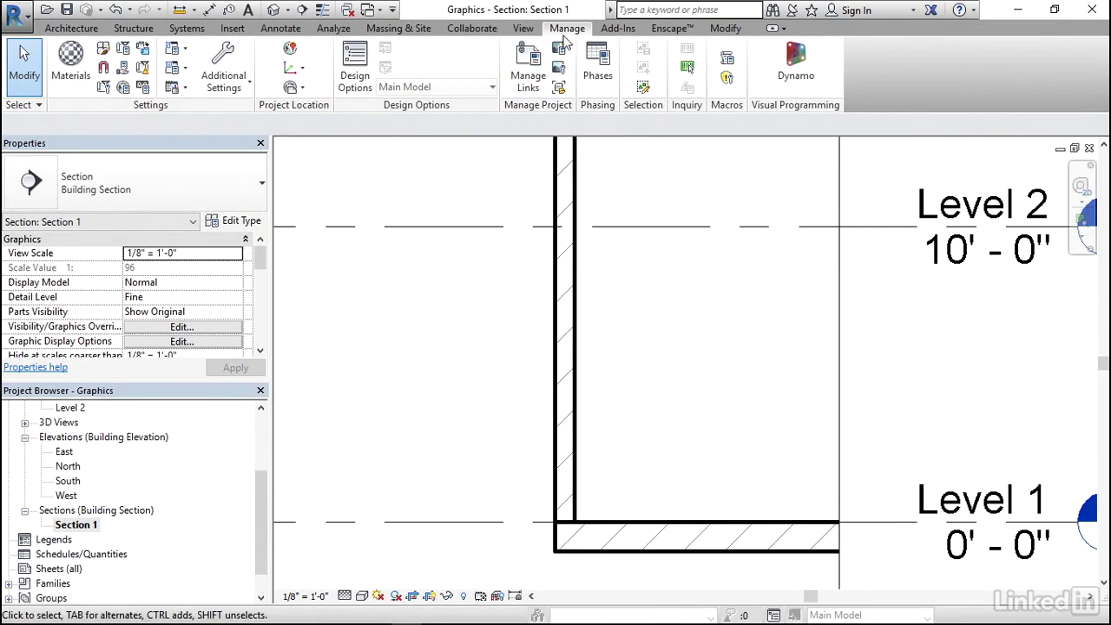
left_click(69, 76)
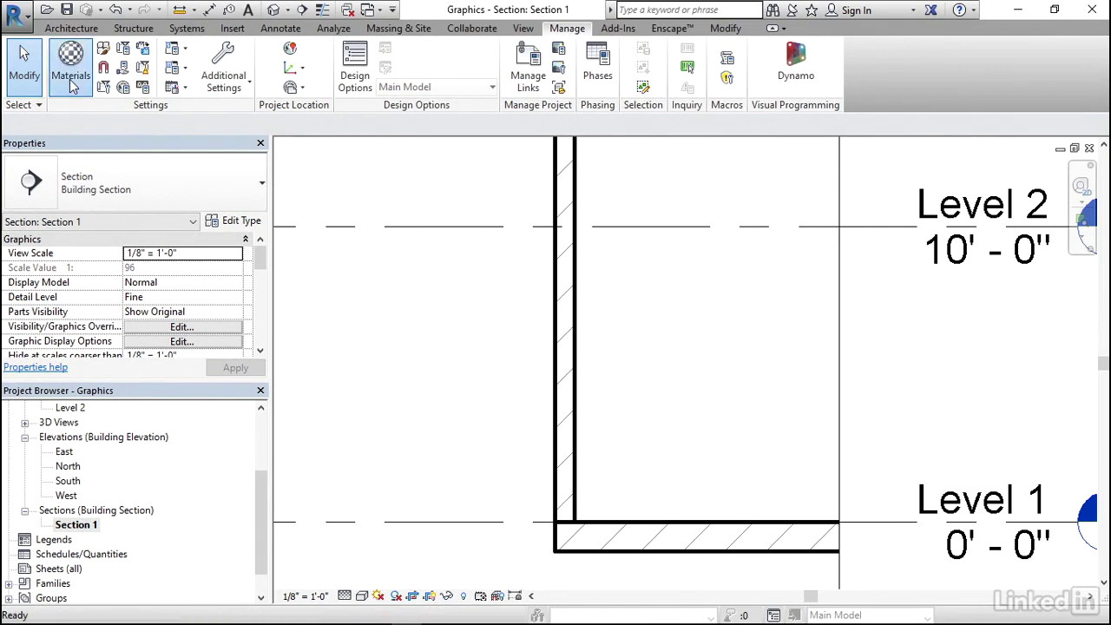